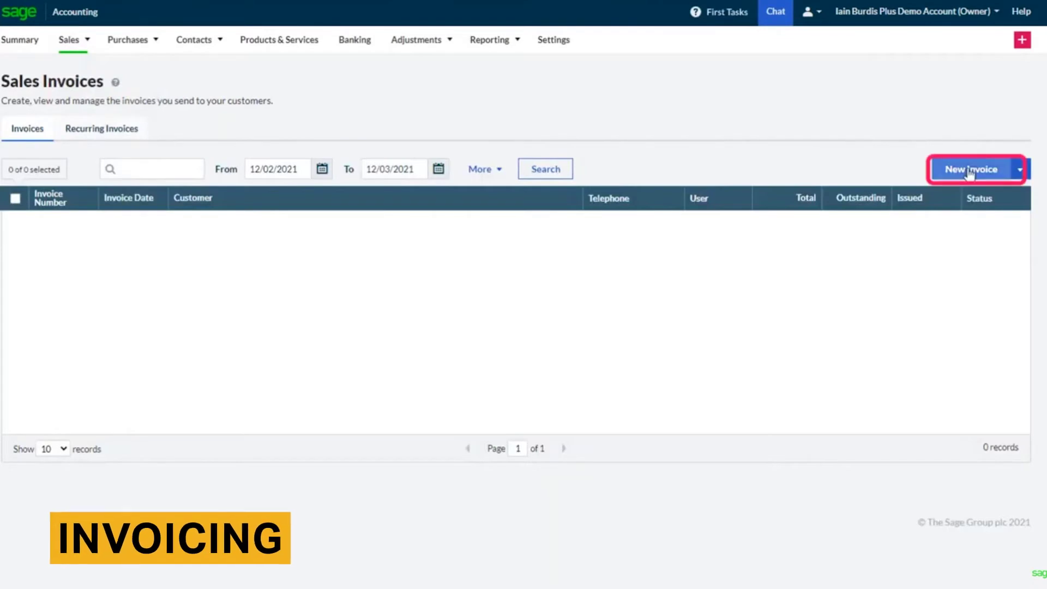
Add new customer Fred Bloggs, 123 Fake Street, Faketown, FA12 3KE, to a new invoice
left_click(971, 169)
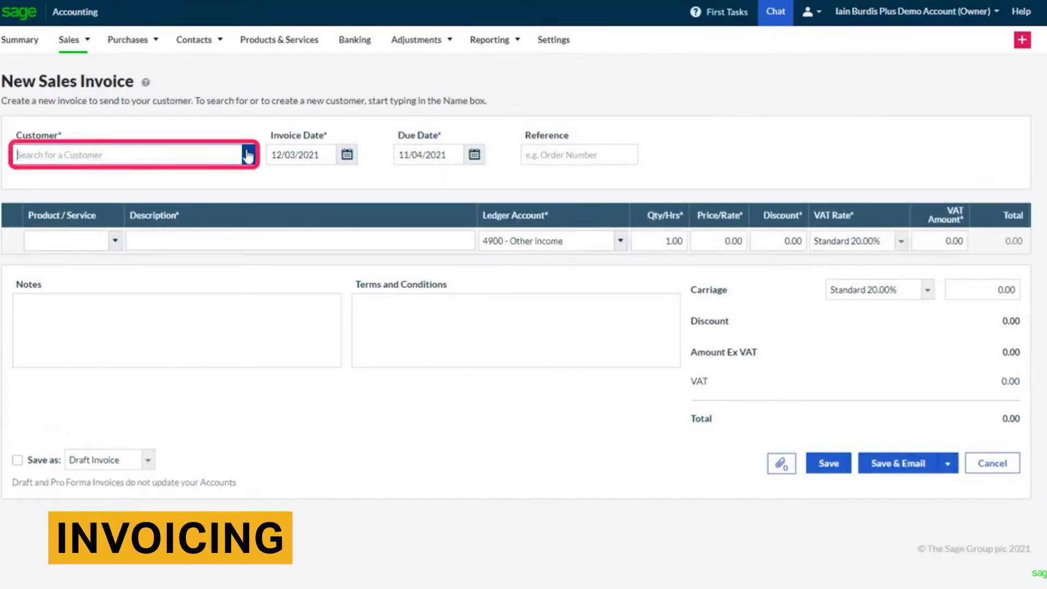
left_click(249, 154)
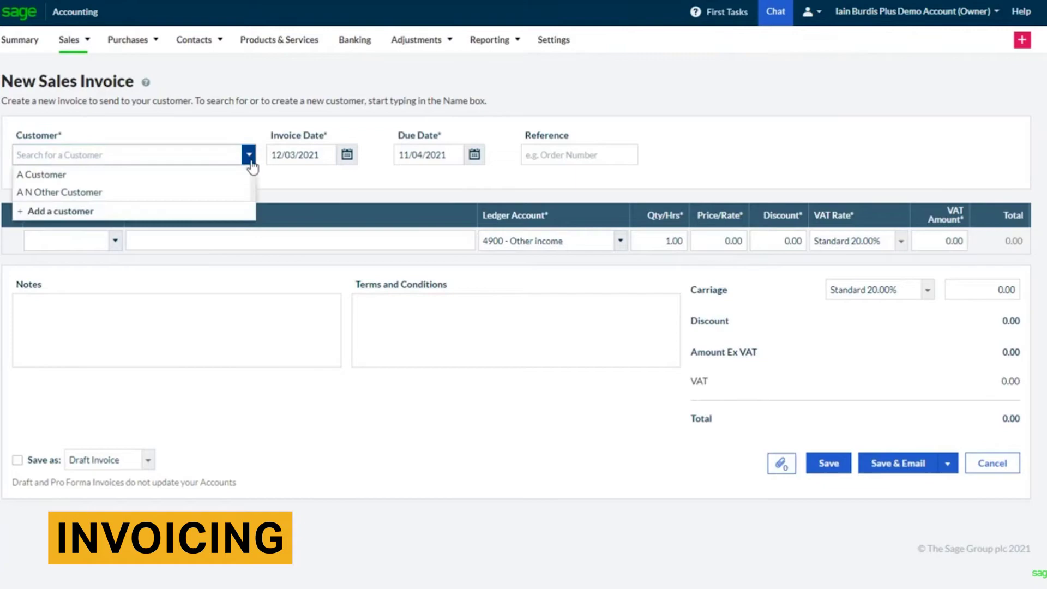
left_click(216, 211)
type("Fr")
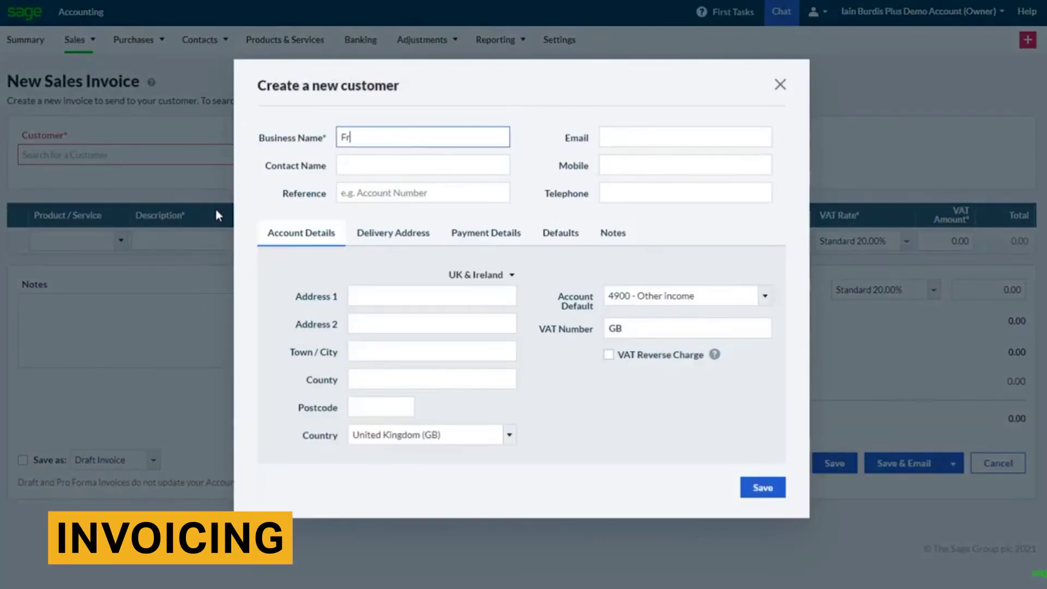
type("ed Bloggs")
left_click(400, 295)
type("123 Fake Street")
left_click(401, 351)
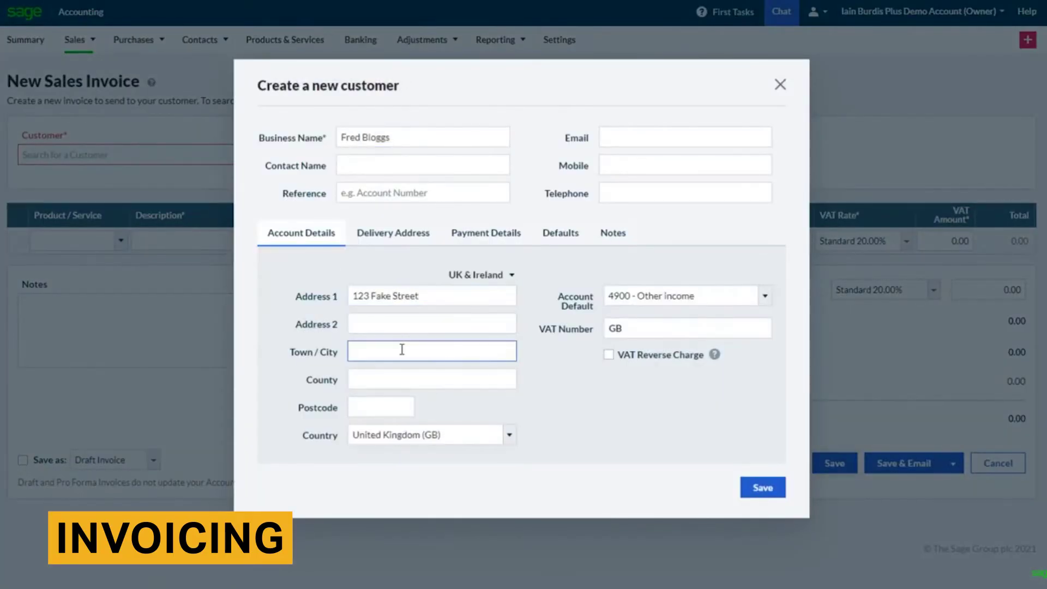
type("Faketown")
left_click(380, 408)
type("FA12 3")
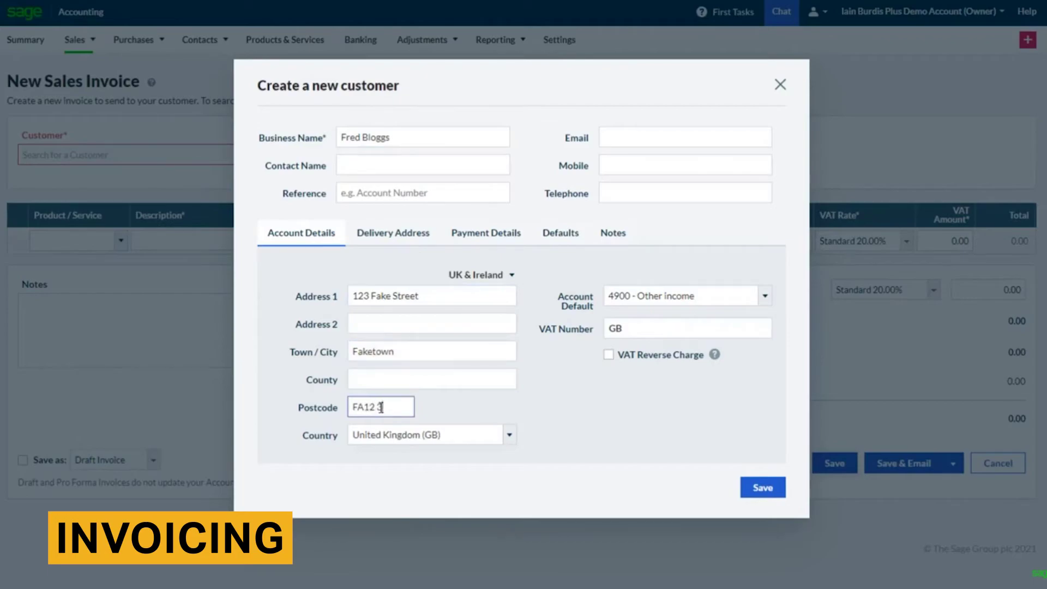
type("KE")
left_click(763, 488)
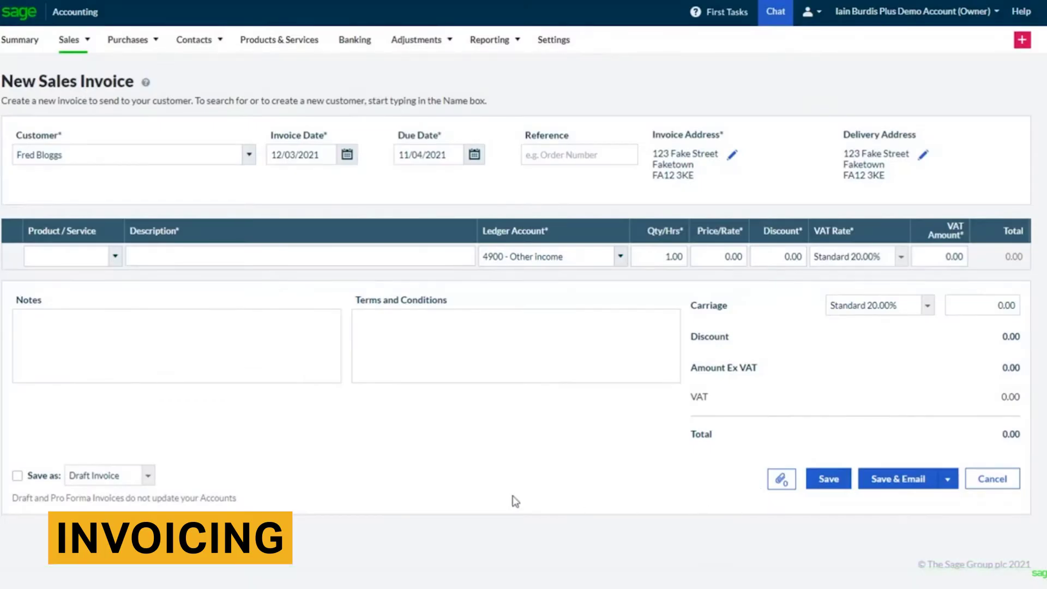
Add invoice lines Widgets (5 × 15, Other Income) and More Widgets (1 × 15)
left_click(115, 256)
left_click(145, 259)
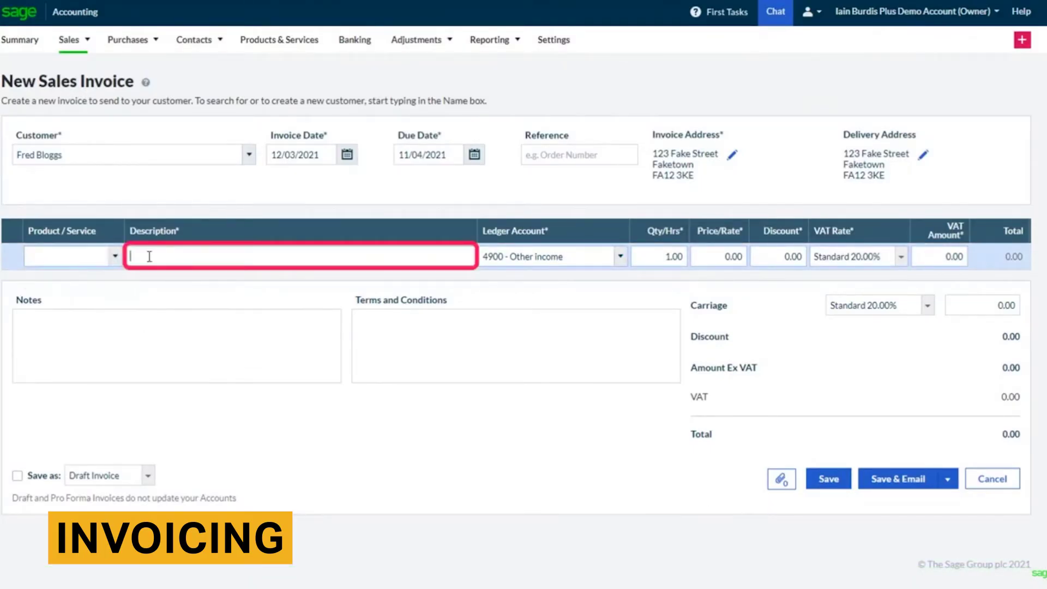
type("Widgets")
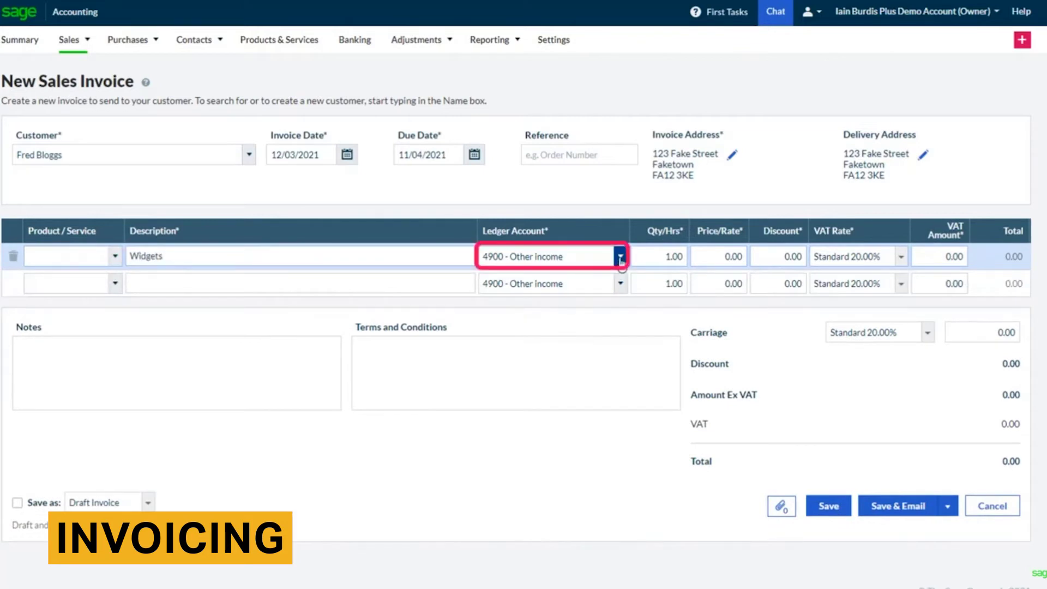
left_click(621, 256)
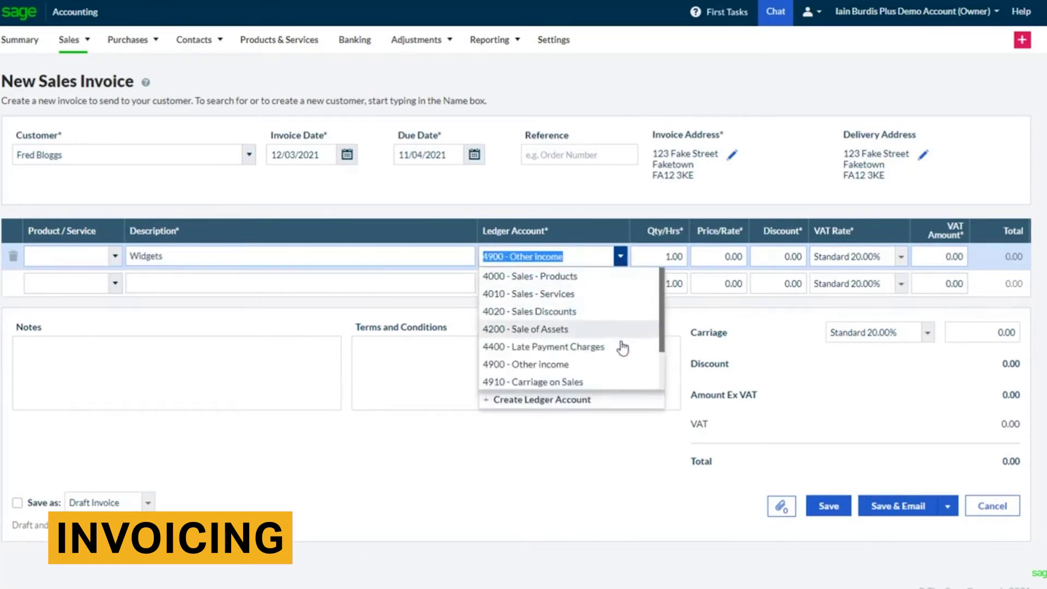
left_click(621, 365)
left_click(671, 255)
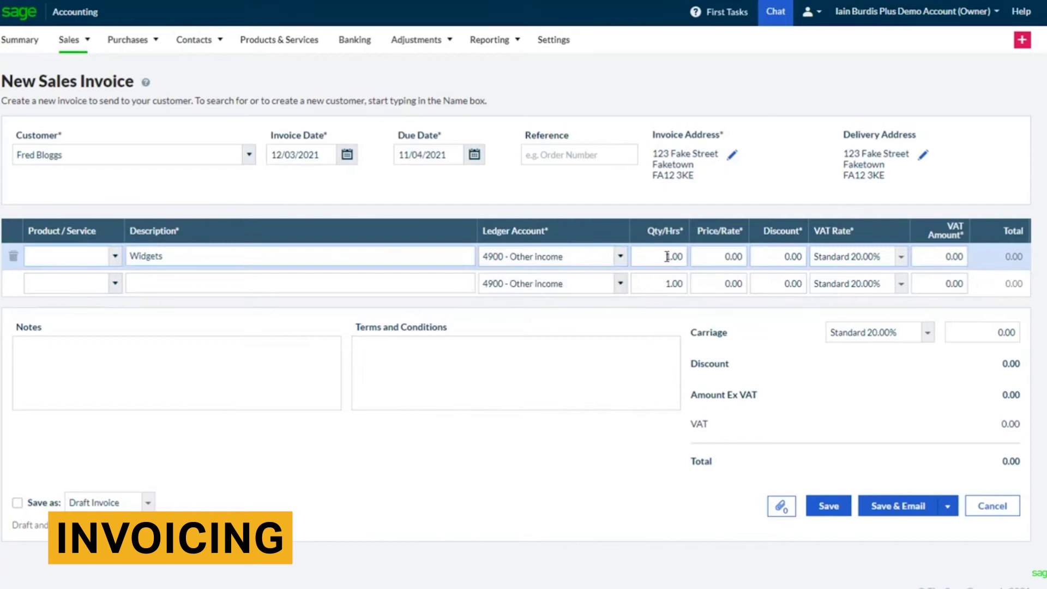
type("5")
left_click(729, 257)
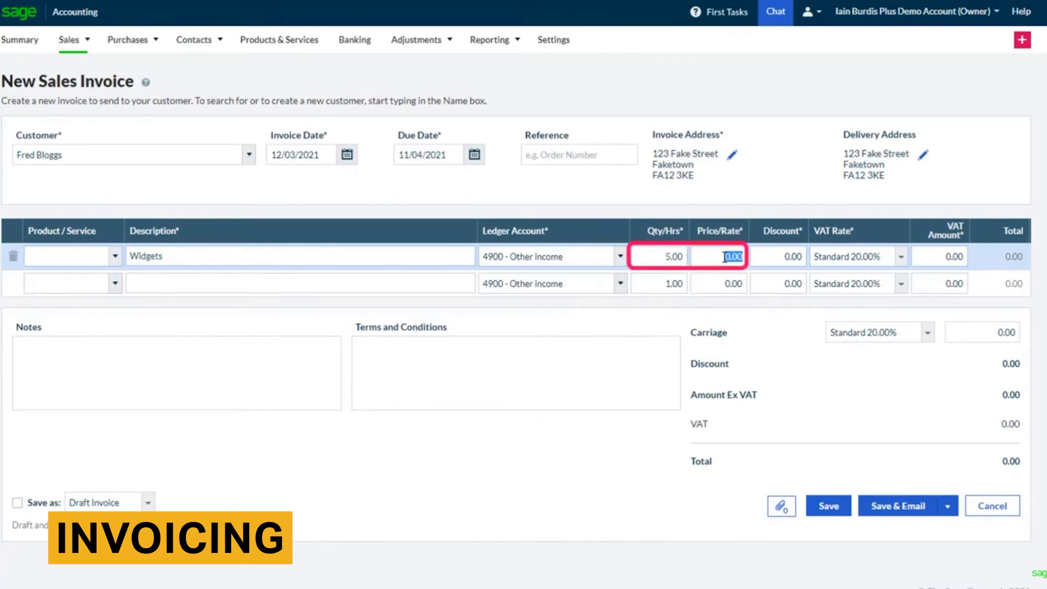
type("15")
left_click(782, 255)
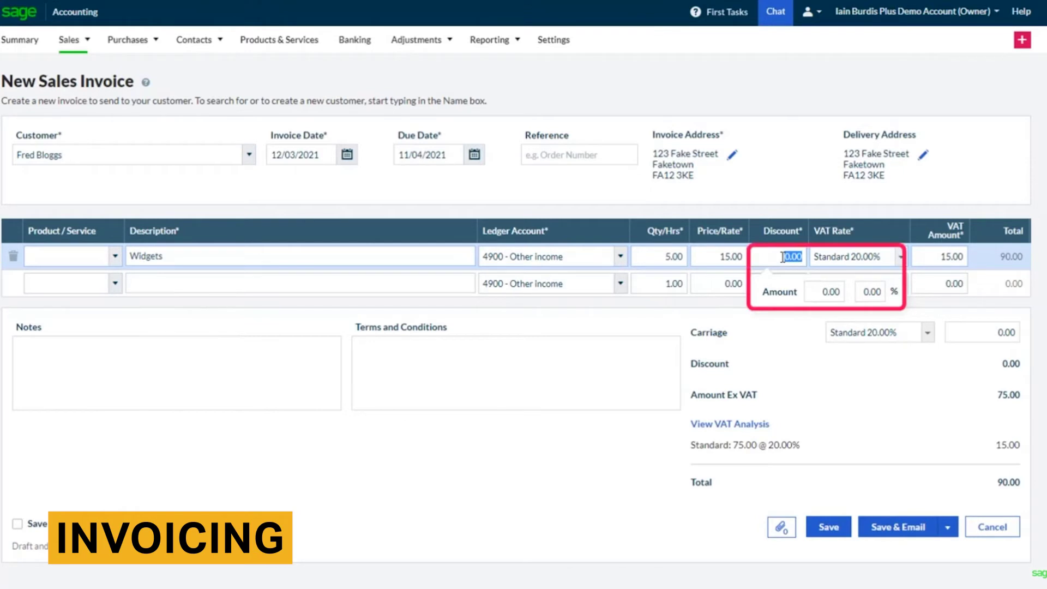
key("Tab")
key("Tab")
key("Tab")
key("Tab")
key("Tab")
type("More Widgets")
left_click(729, 283)
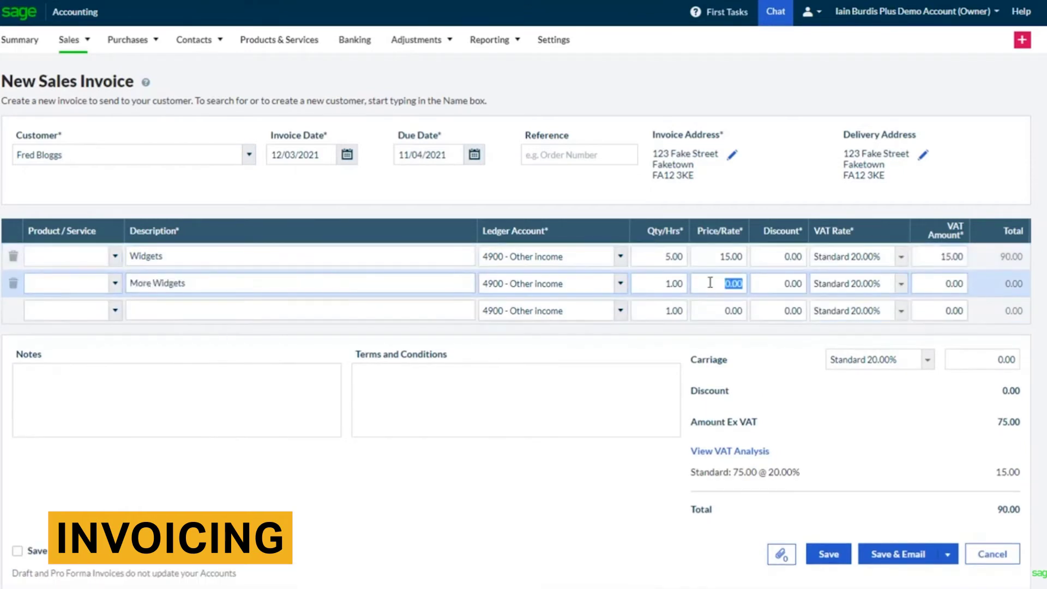
type("15")
Add notes, 30-day terms and £5 carriage, then save invoice SI-2 at £114.00
left_click(31, 379)
key("Tab")
type("Notes about")
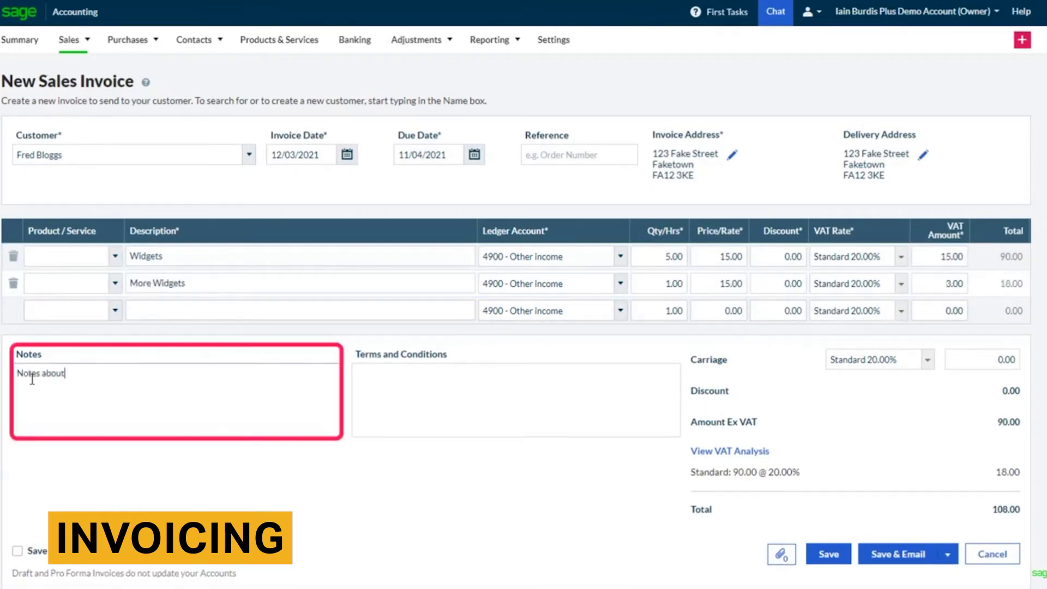
type(" widgets")
left_click(417, 376)
type("Pay within 30")
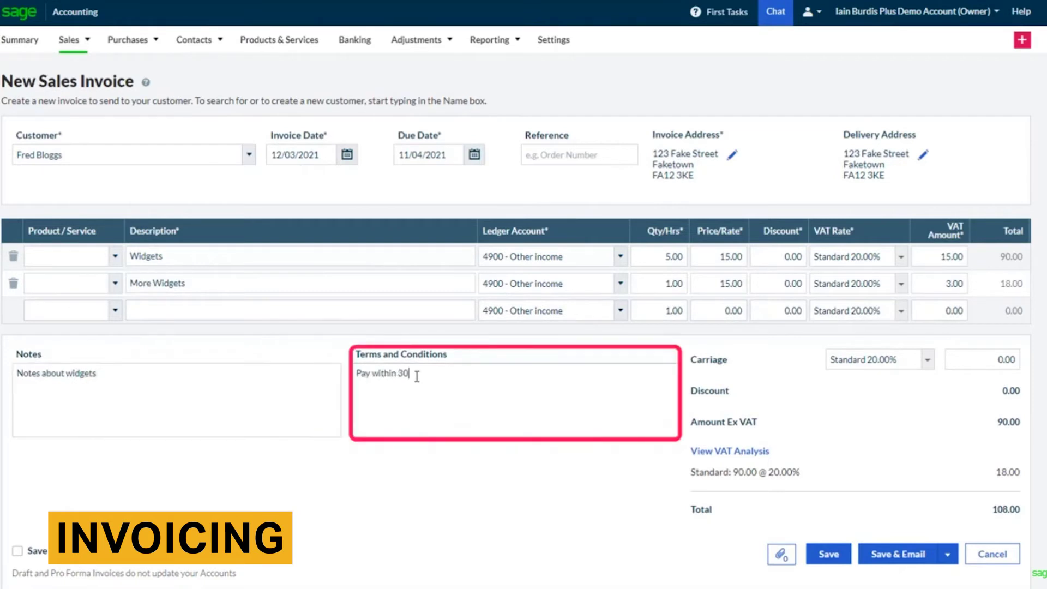
type(" days")
left_click(982, 359)
type("5")
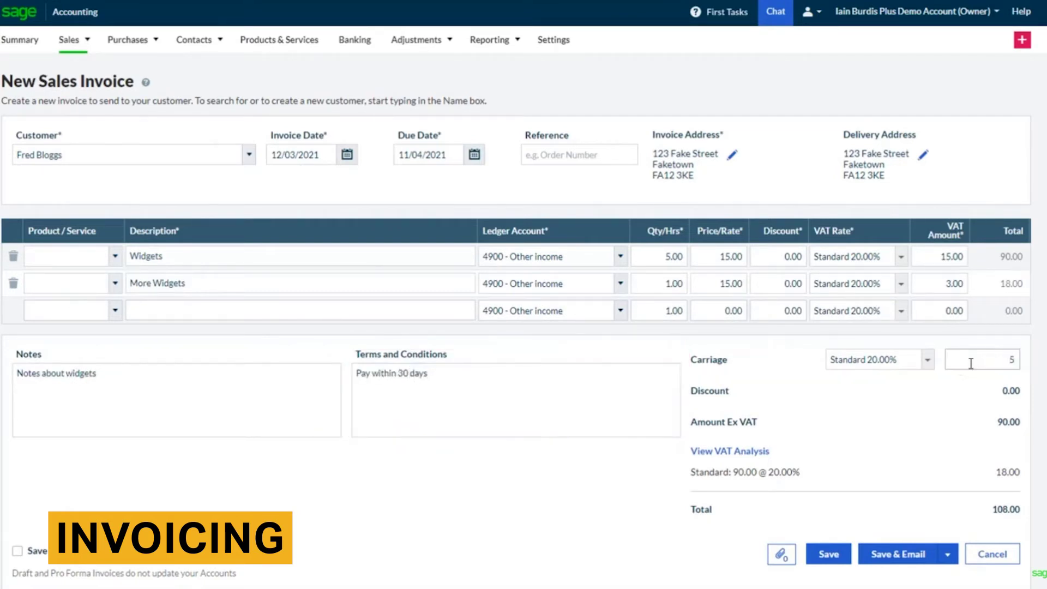
key("Tab")
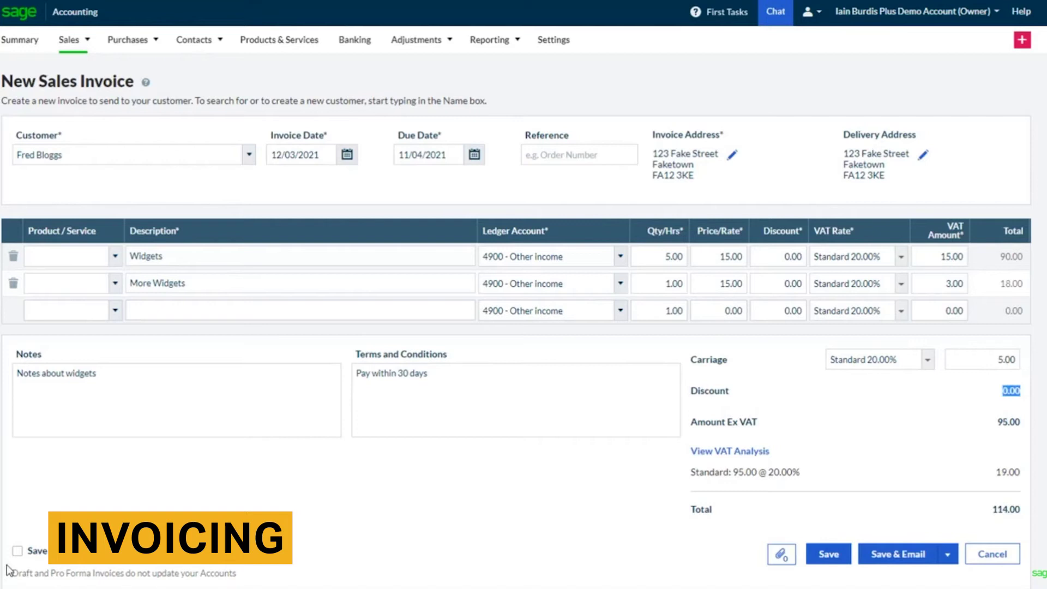
left_click(18, 550)
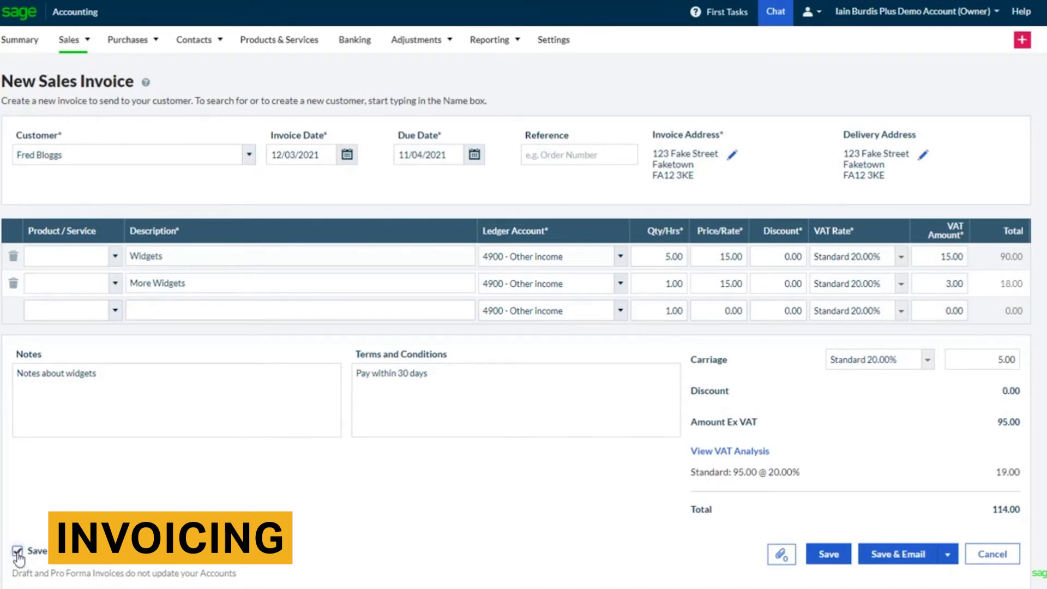
left_click(782, 554)
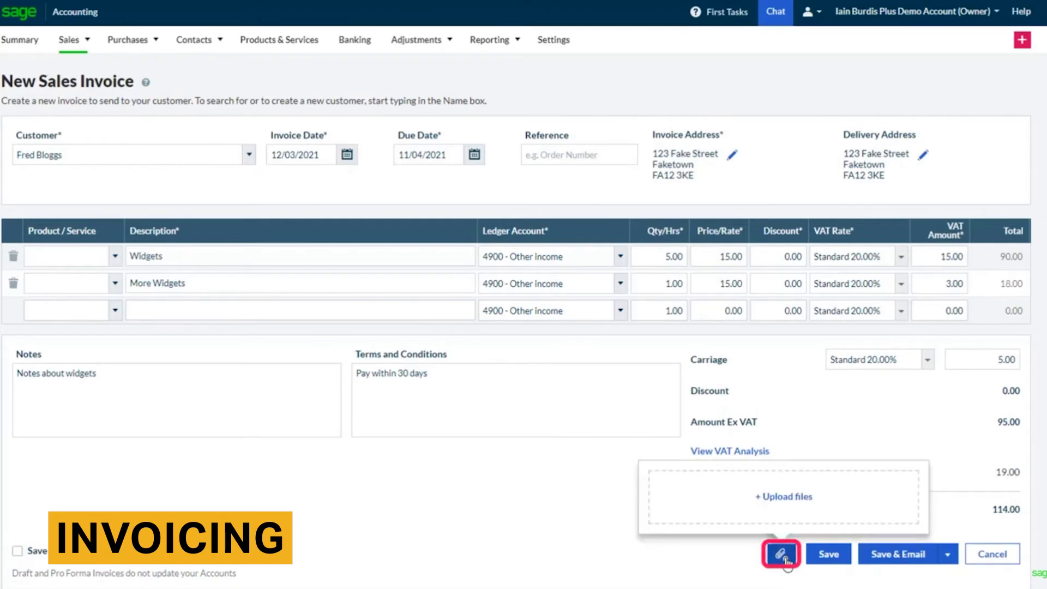
left_click(828, 554)
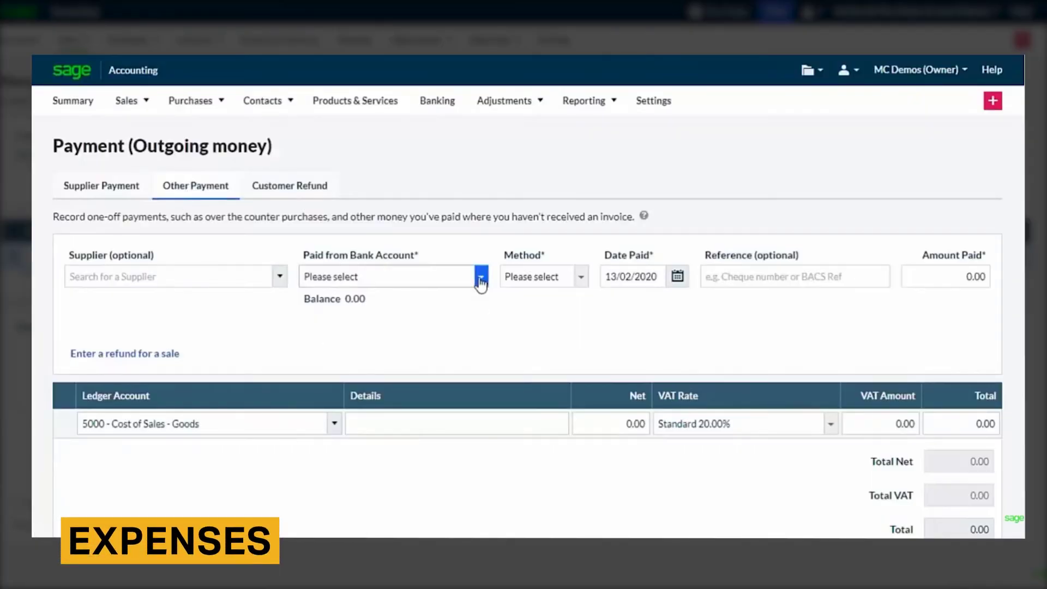
Set a £50 card payment from 1200 Current Account with reference Petrol
left_click(482, 278)
left_click(352, 305)
left_click(581, 277)
left_click(540, 344)
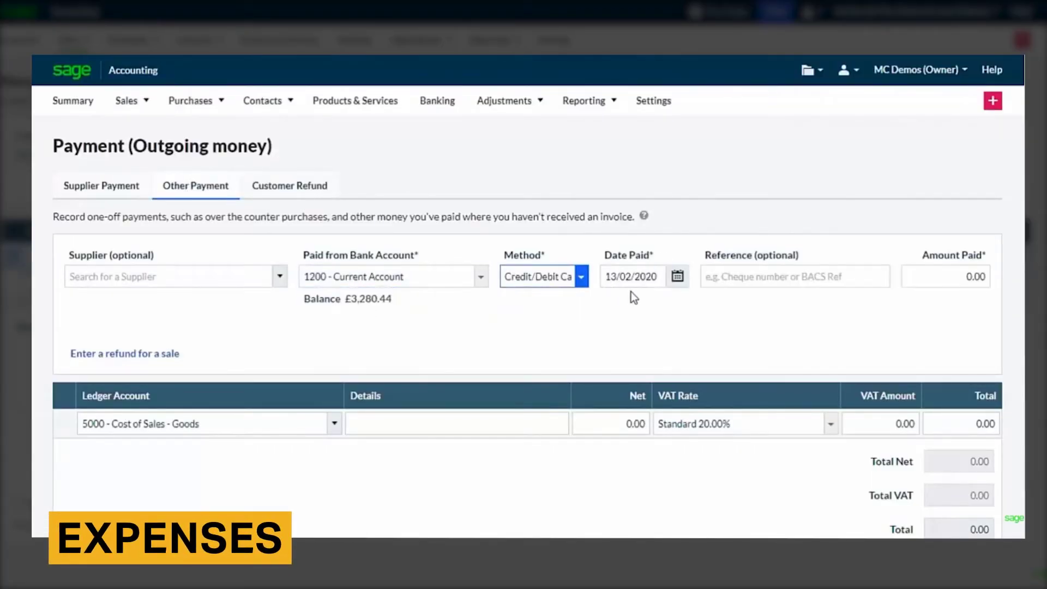
left_click(753, 277)
type("Petrol")
key("Tab")
type("50")
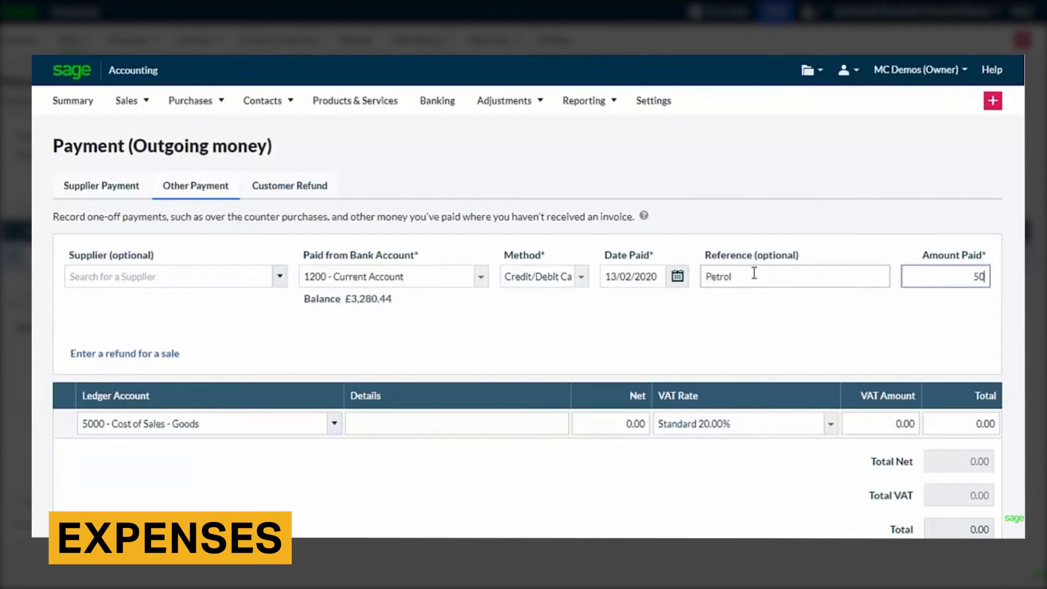
key("Tab")
Charge the payment line to 7300 Vehicle Fuel with details Petrol
left_click(286, 424)
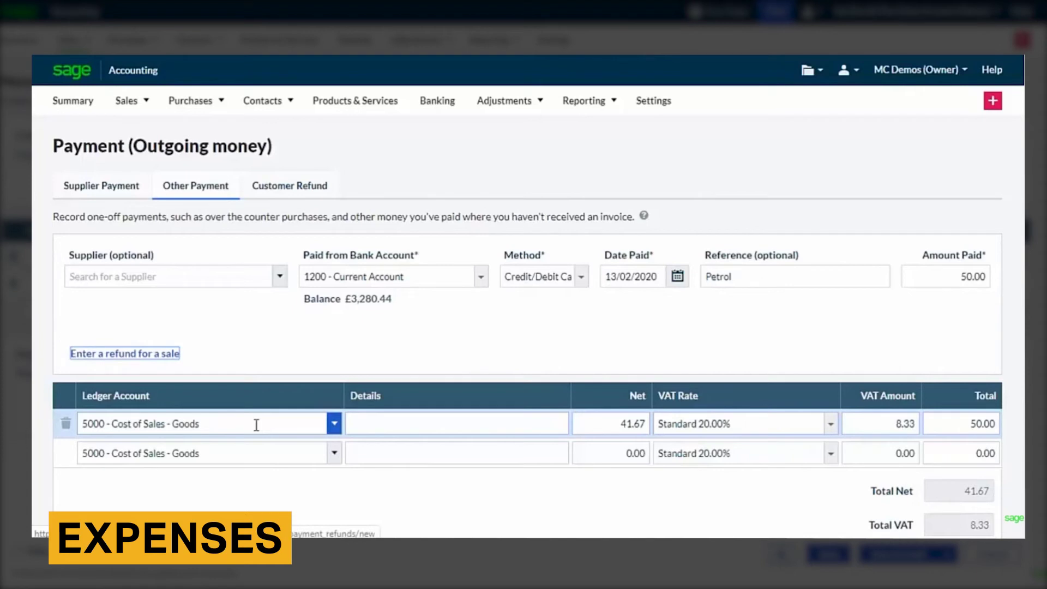
left_click(256, 424)
type("7300")
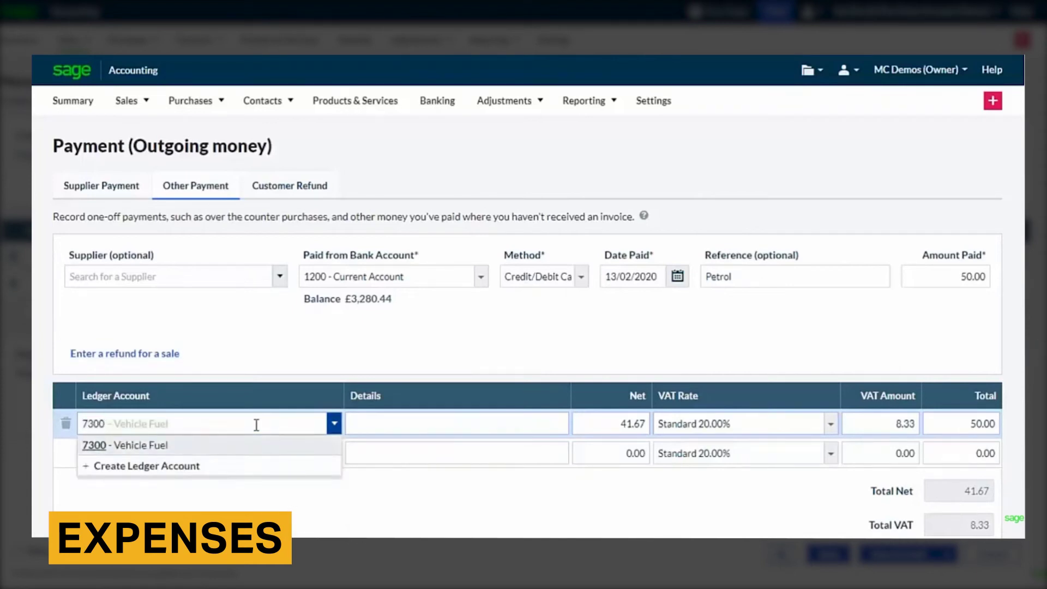
key("Tab")
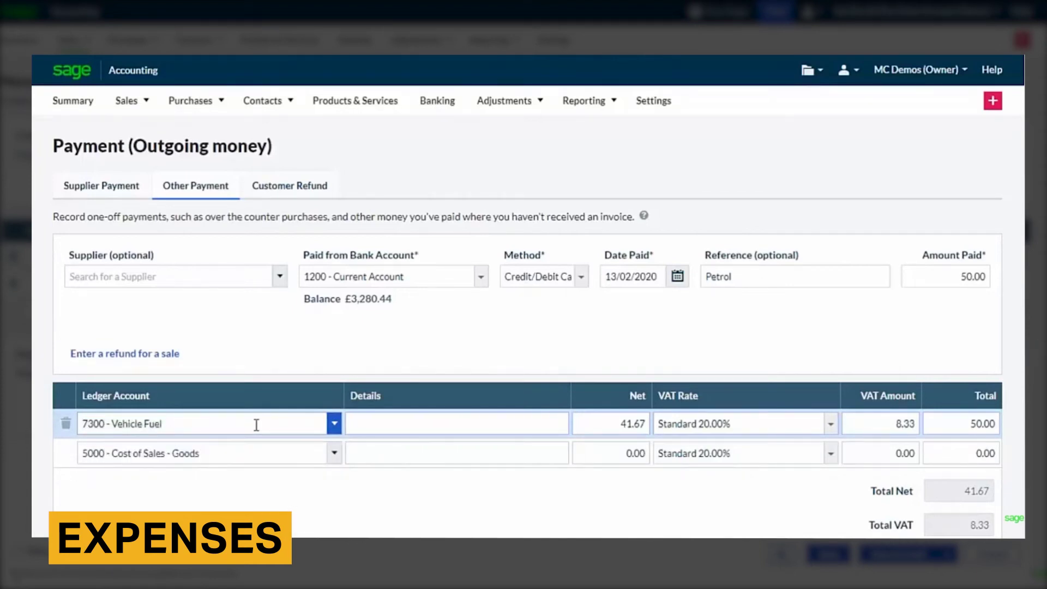
type("Petrol")
key("Tab")
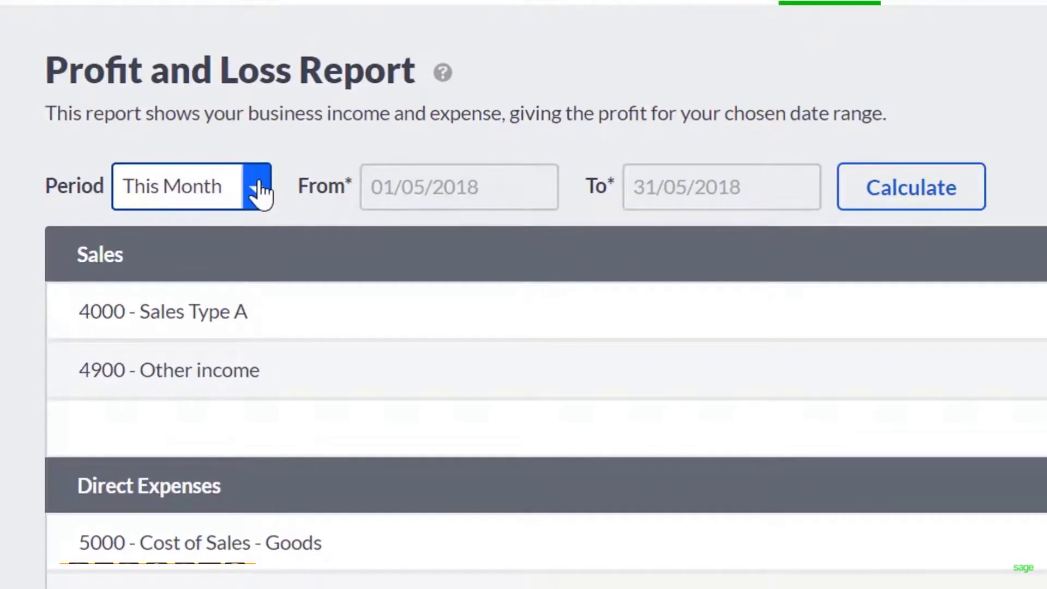
Keep the Profit and Loss period at This Month and show the CSV and PDF export options
left_click(259, 188)
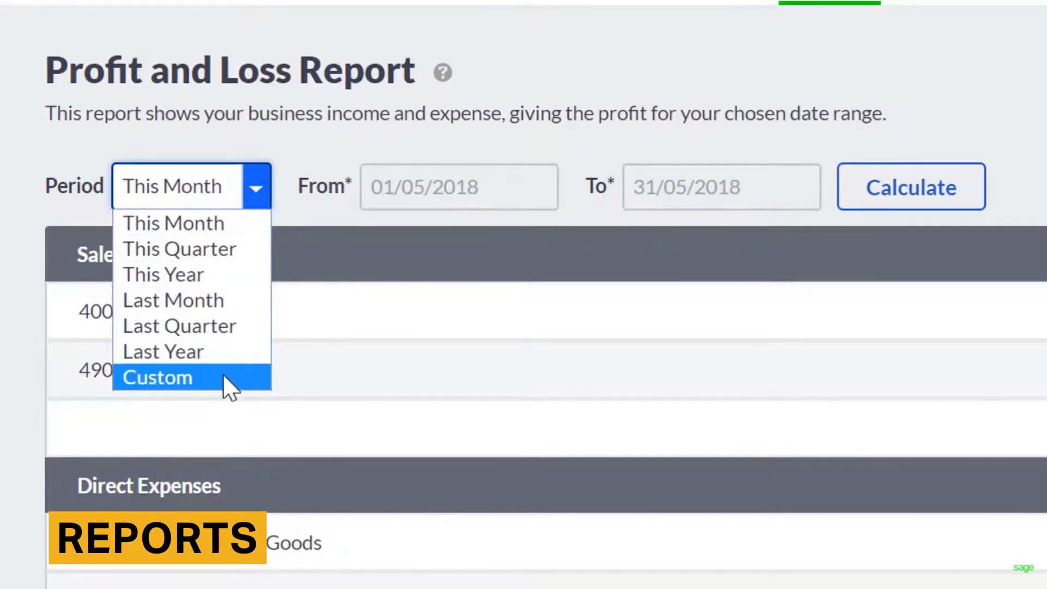
left_click(837, 224)
left_click(930, 192)
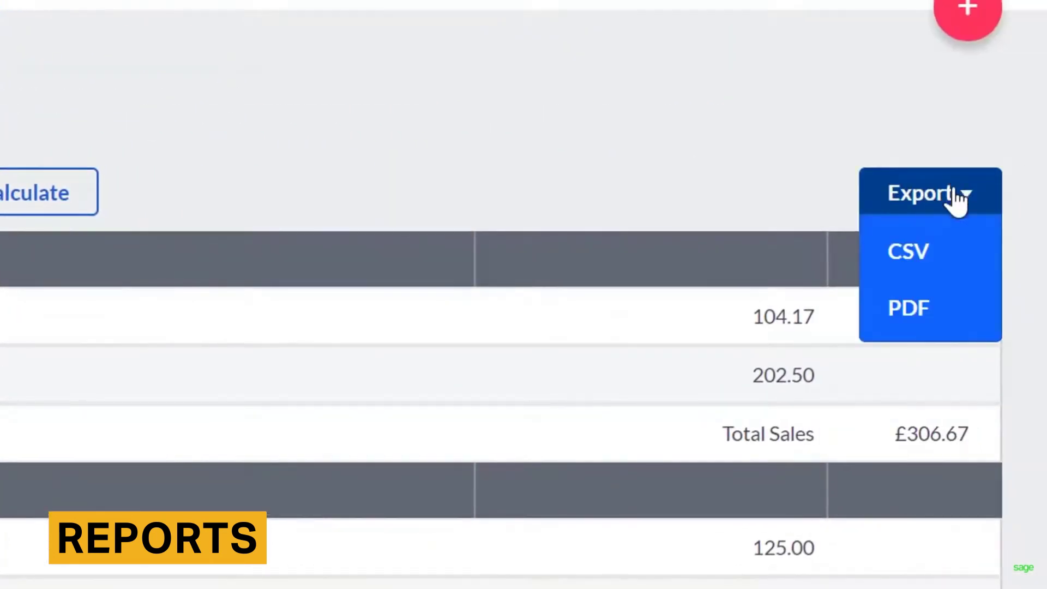